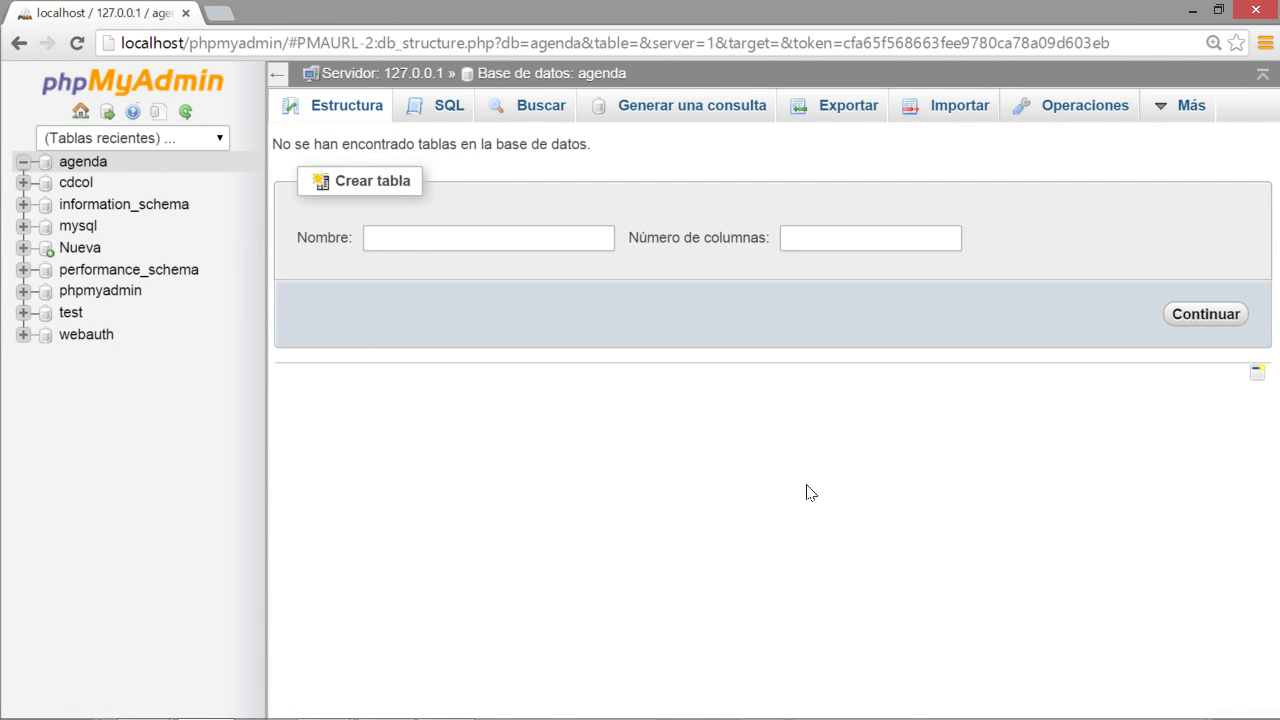
Create a table named contactos with 5 columns in the agenda database
left_click(396, 236)
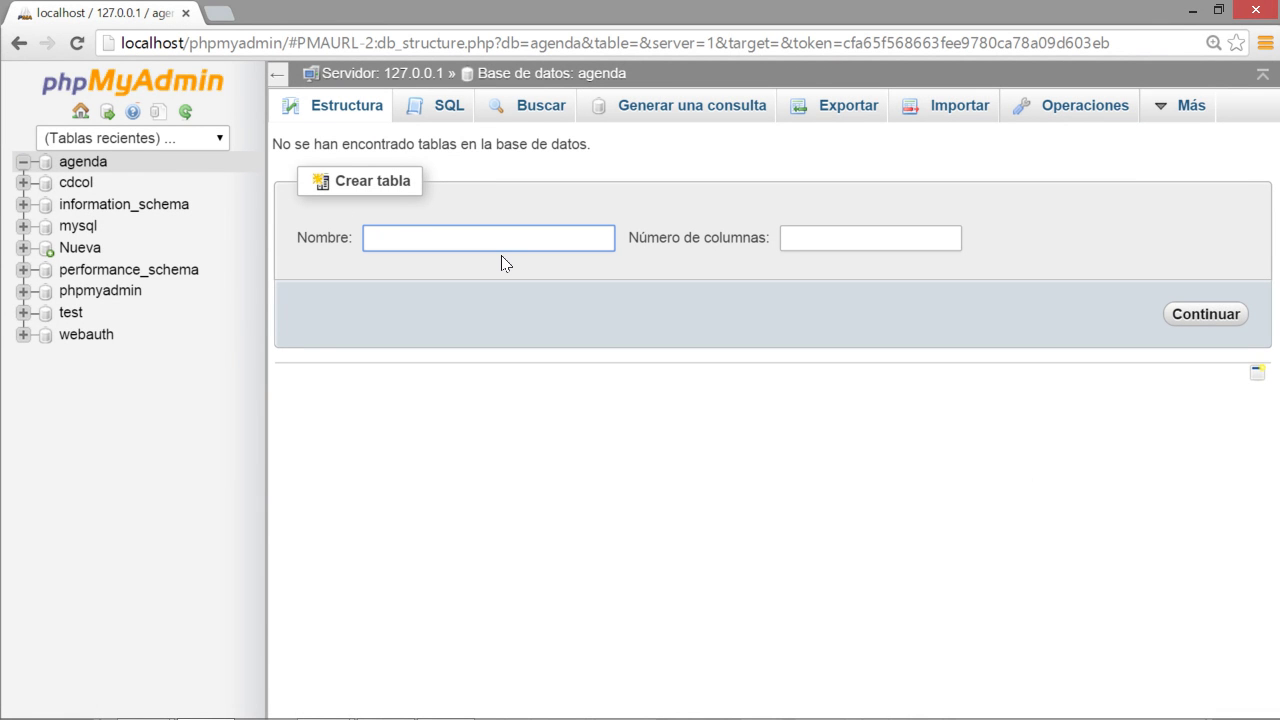
type("contactos")
left_click(816, 243)
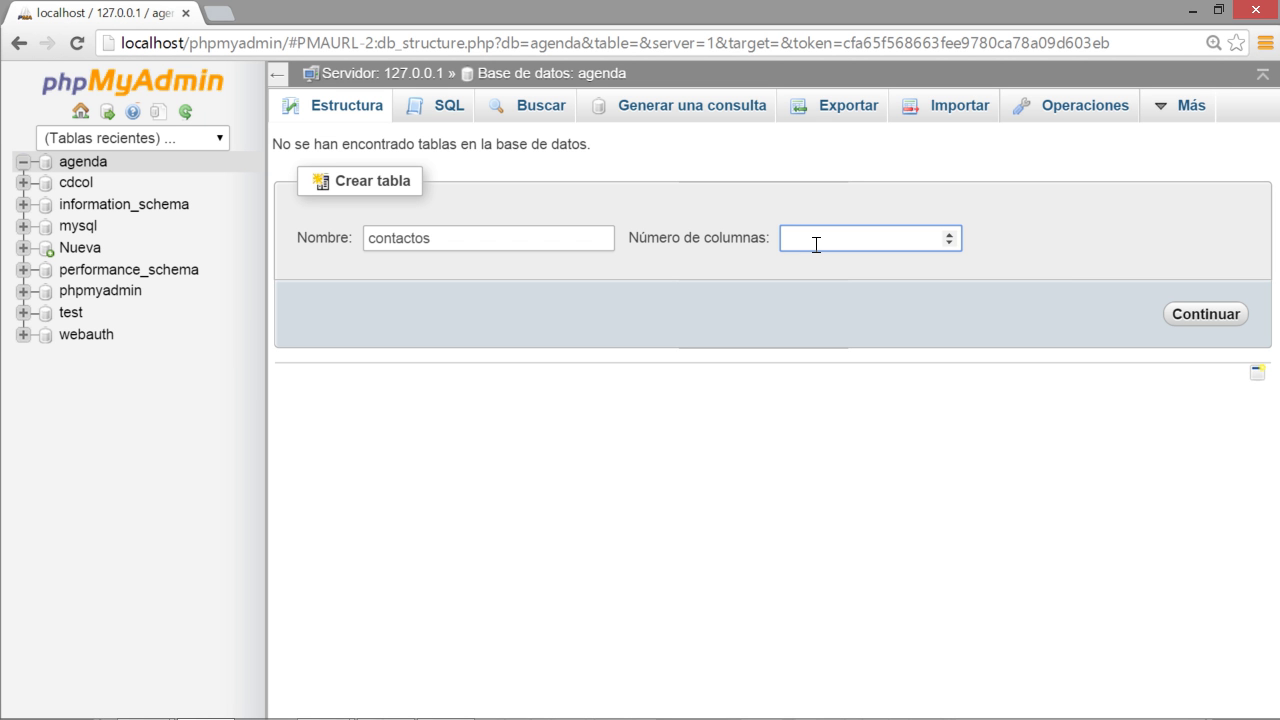
type("5")
left_click(1178, 316)
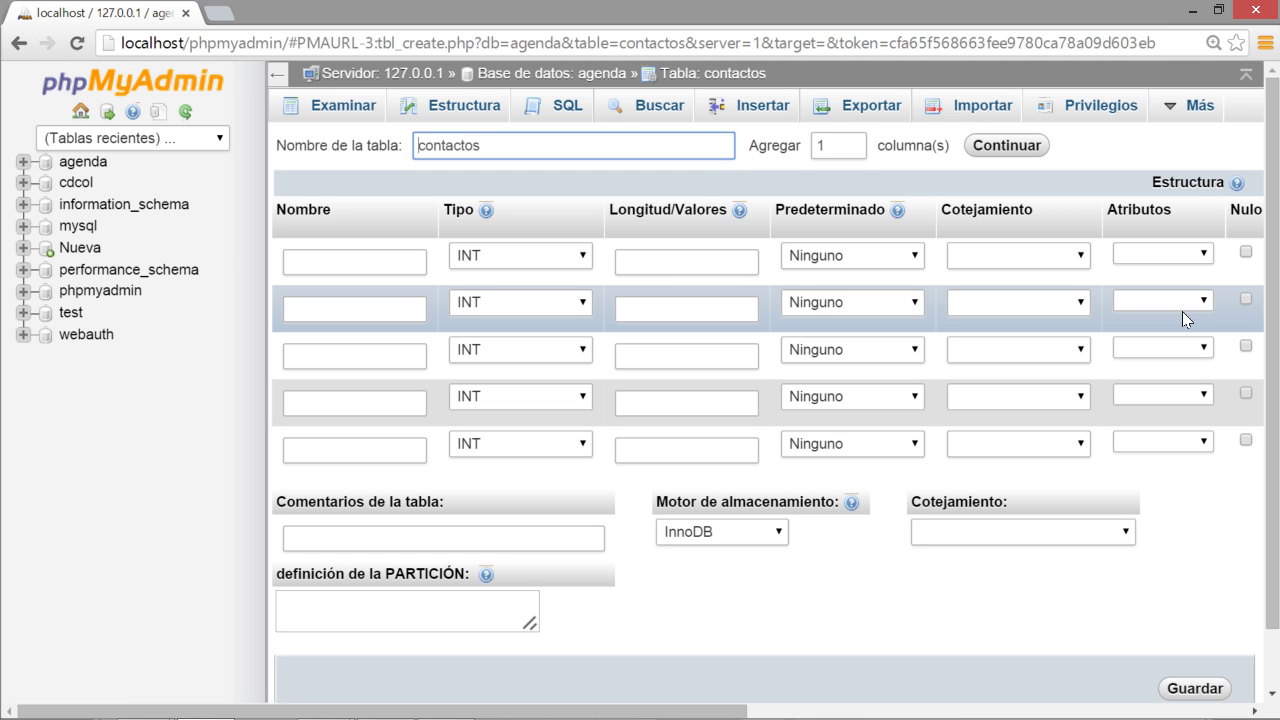
Name the first column id and choose INT as its data type
left_click(381, 258)
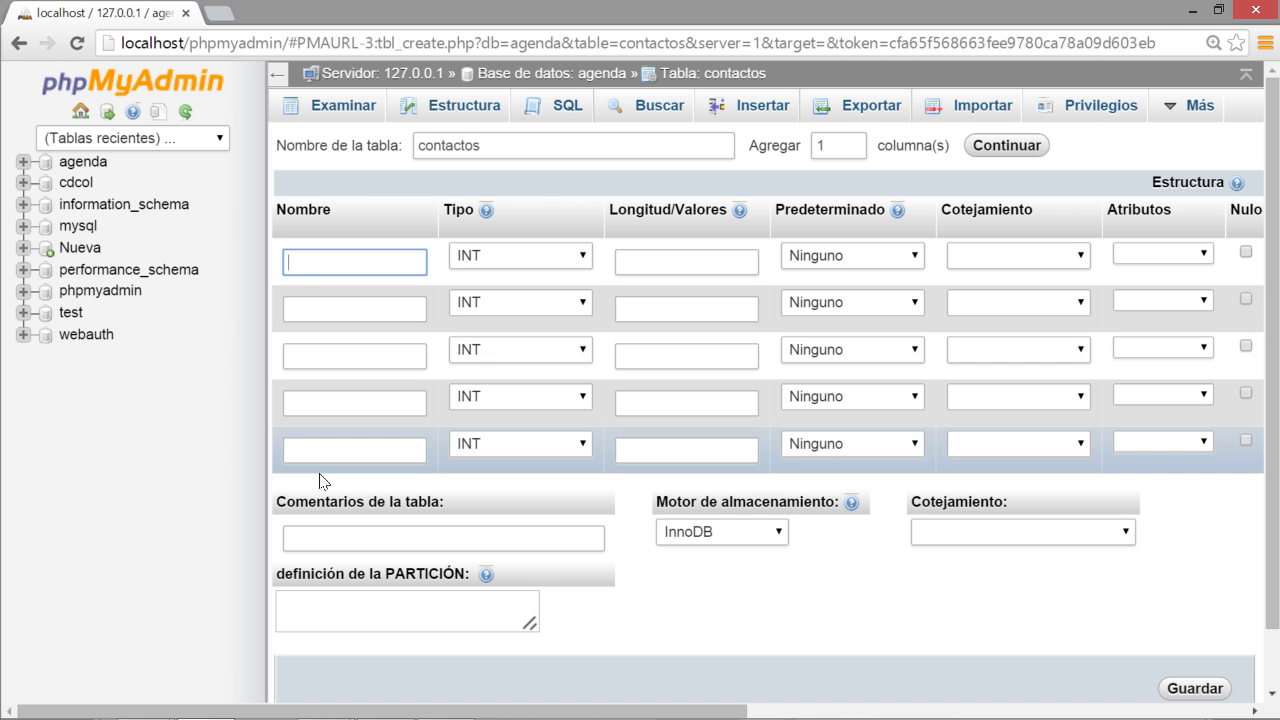
left_click(336, 261)
left_click(336, 261)
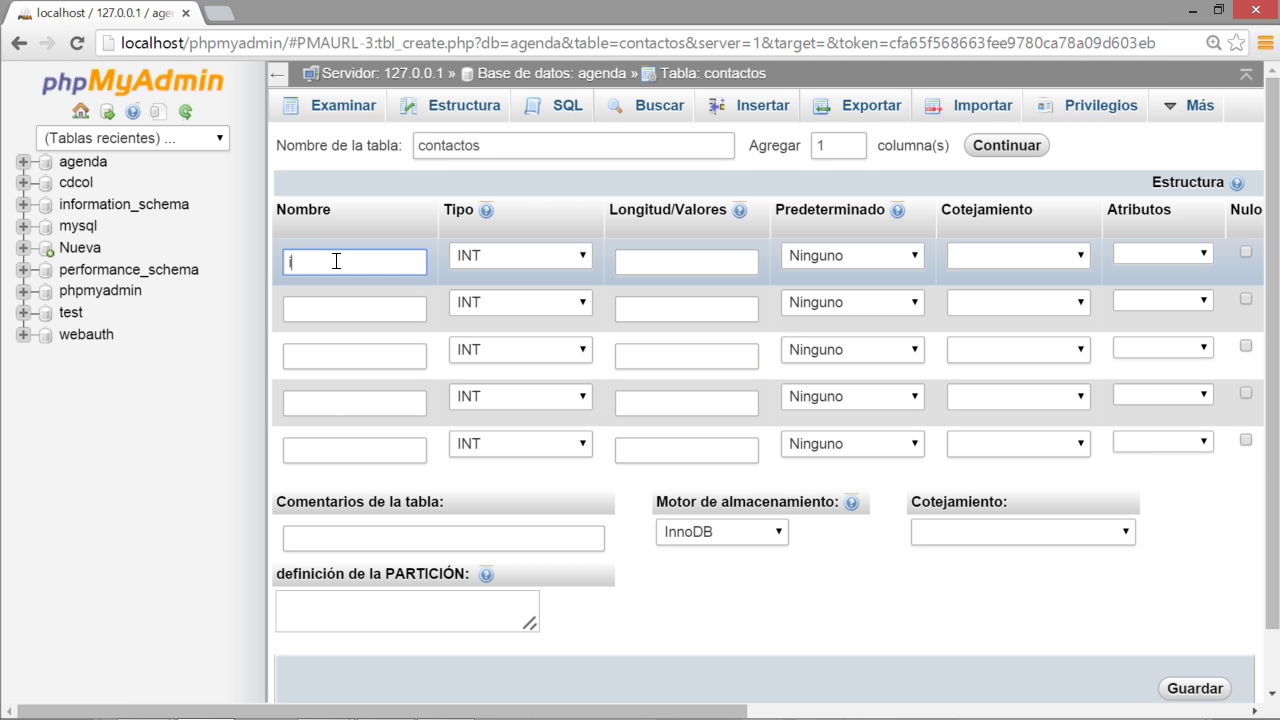
type("id")
left_click(503, 257)
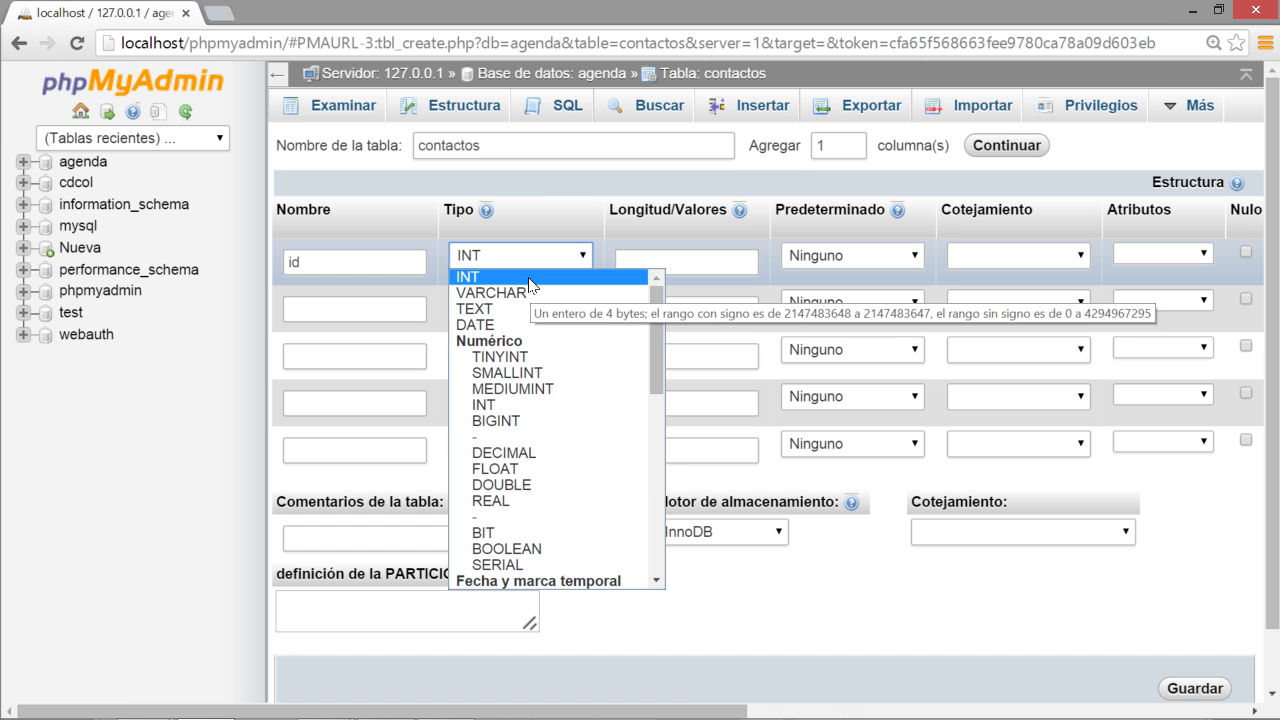
left_click(529, 278)
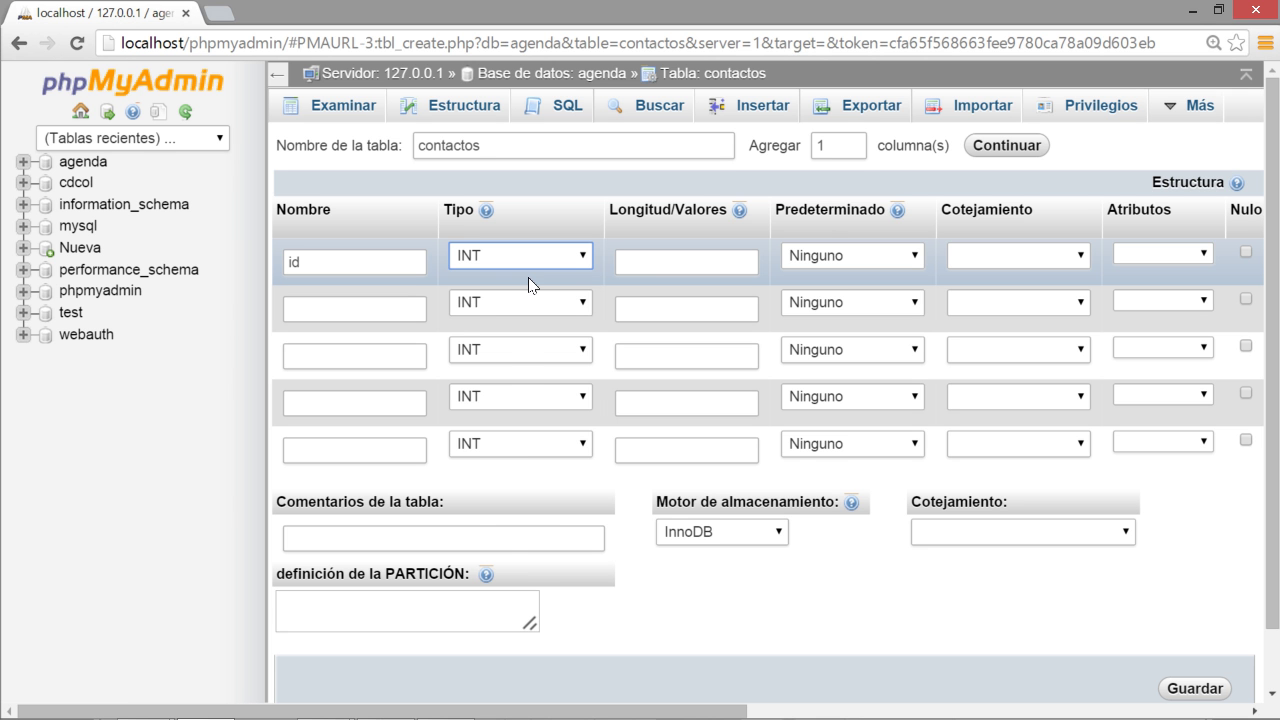
Examine the full list of data types available for the id column, keeping INT selected
left_click(577, 265)
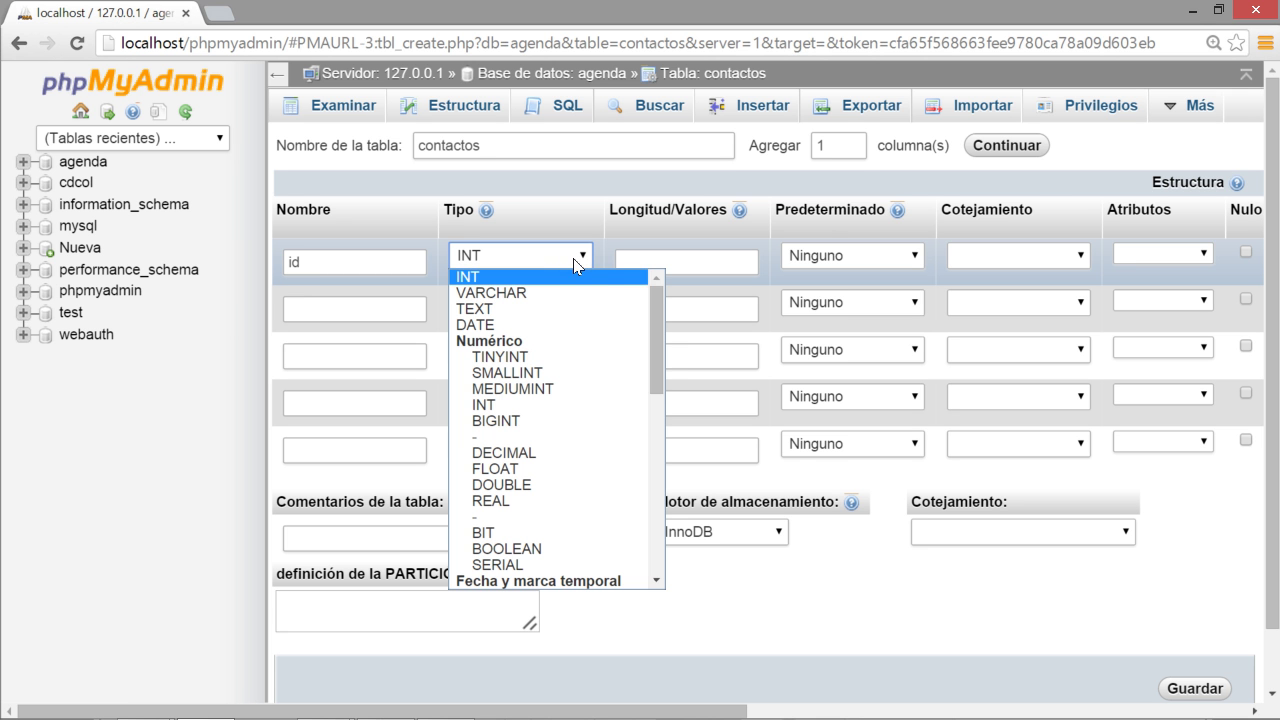
left_click_drag(657, 291, 656, 307)
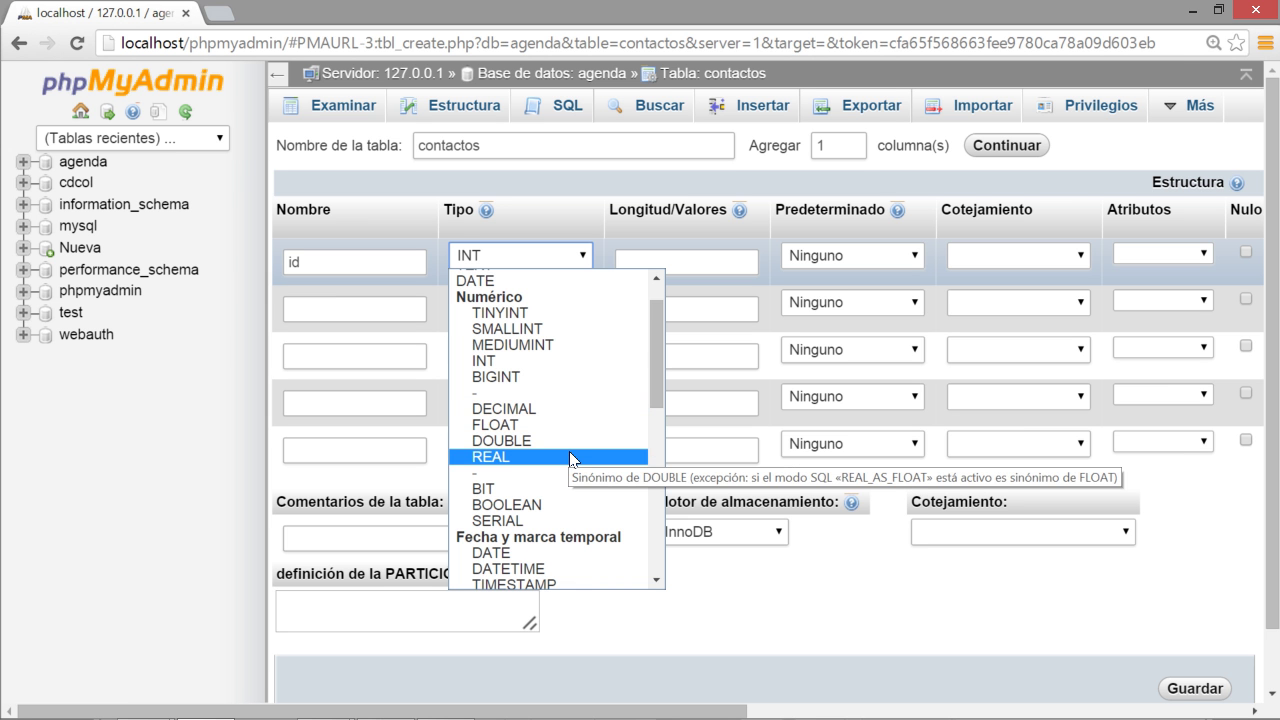
scroll(571, 458, "down", 2)
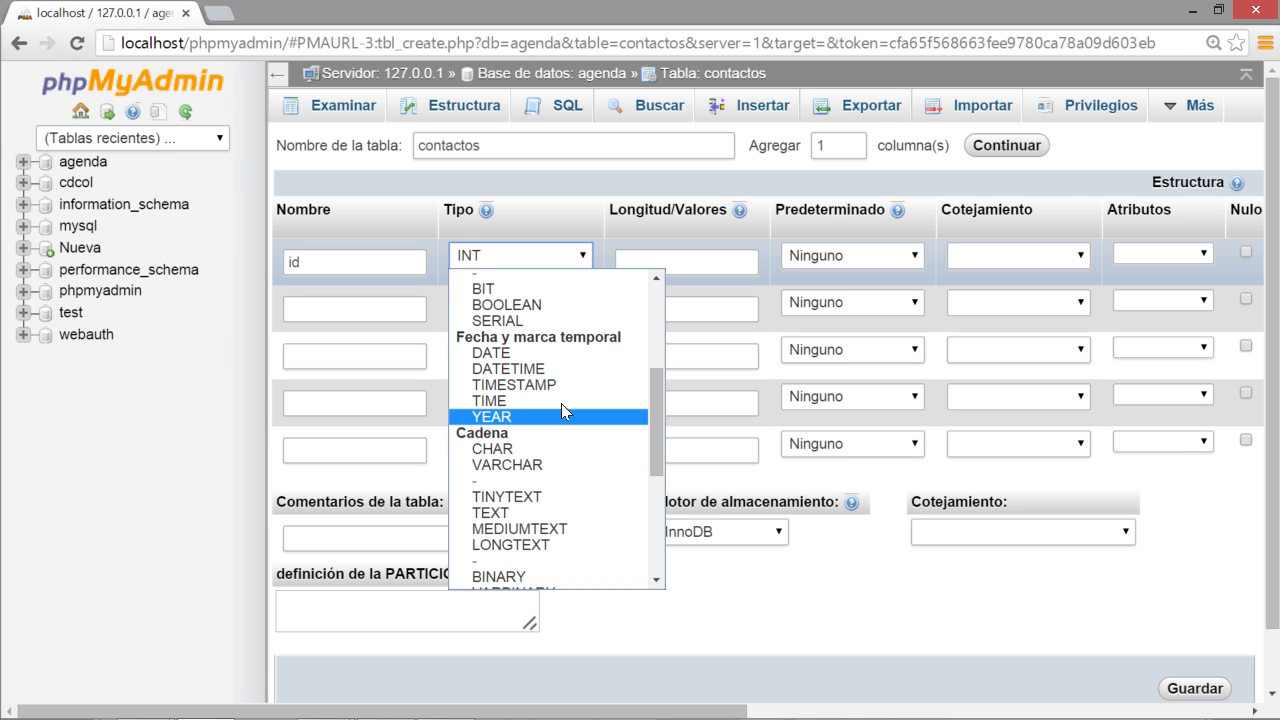
scroll(563, 410, "down", 3)
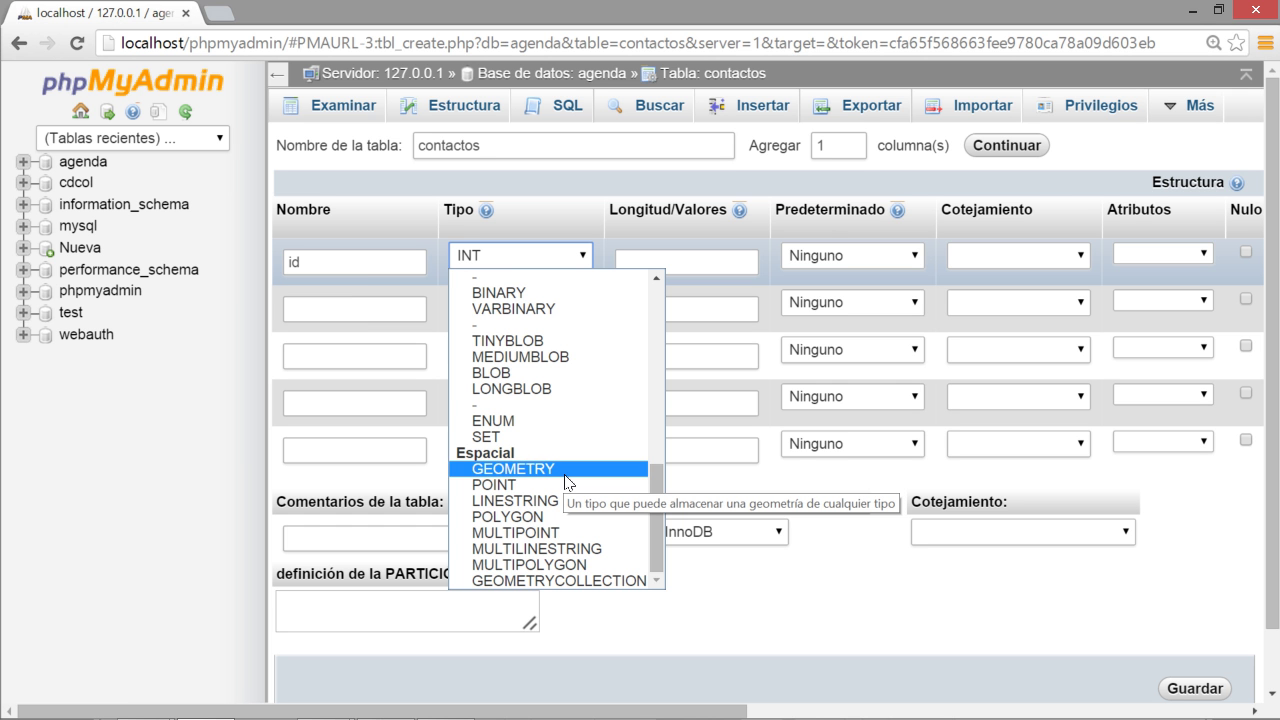
scroll(592, 425, "up", 5)
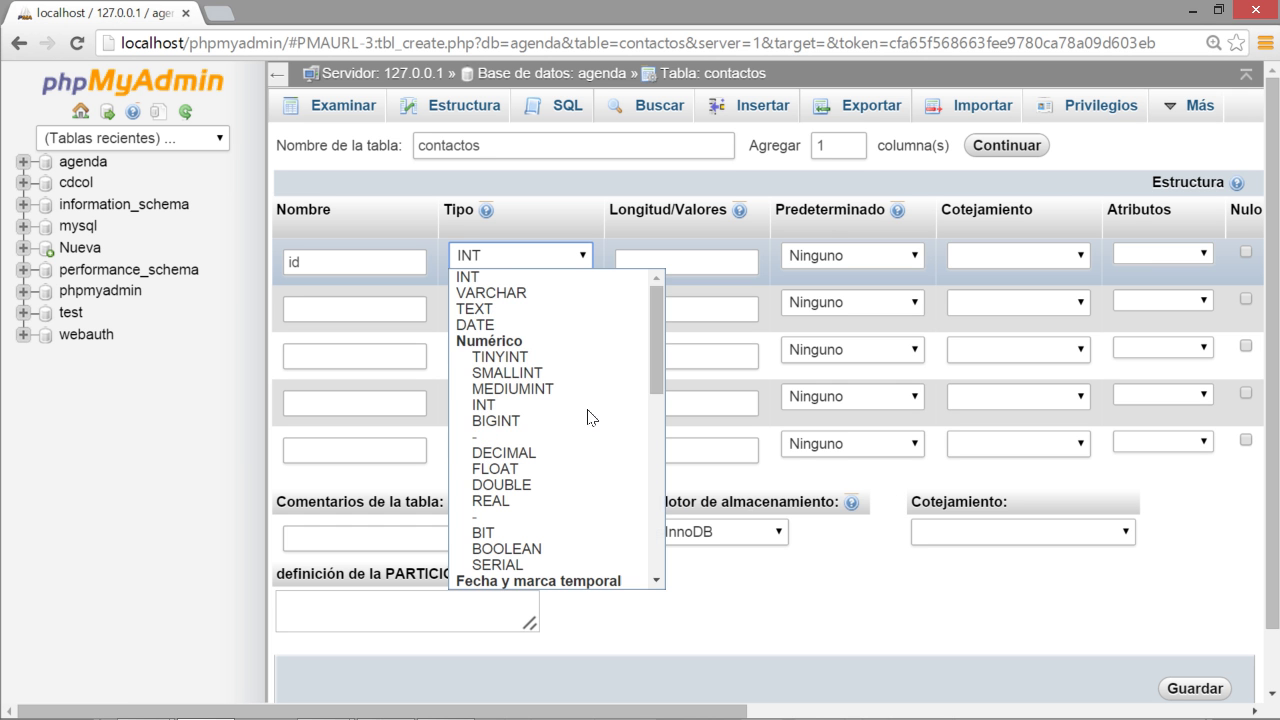
left_click(549, 278)
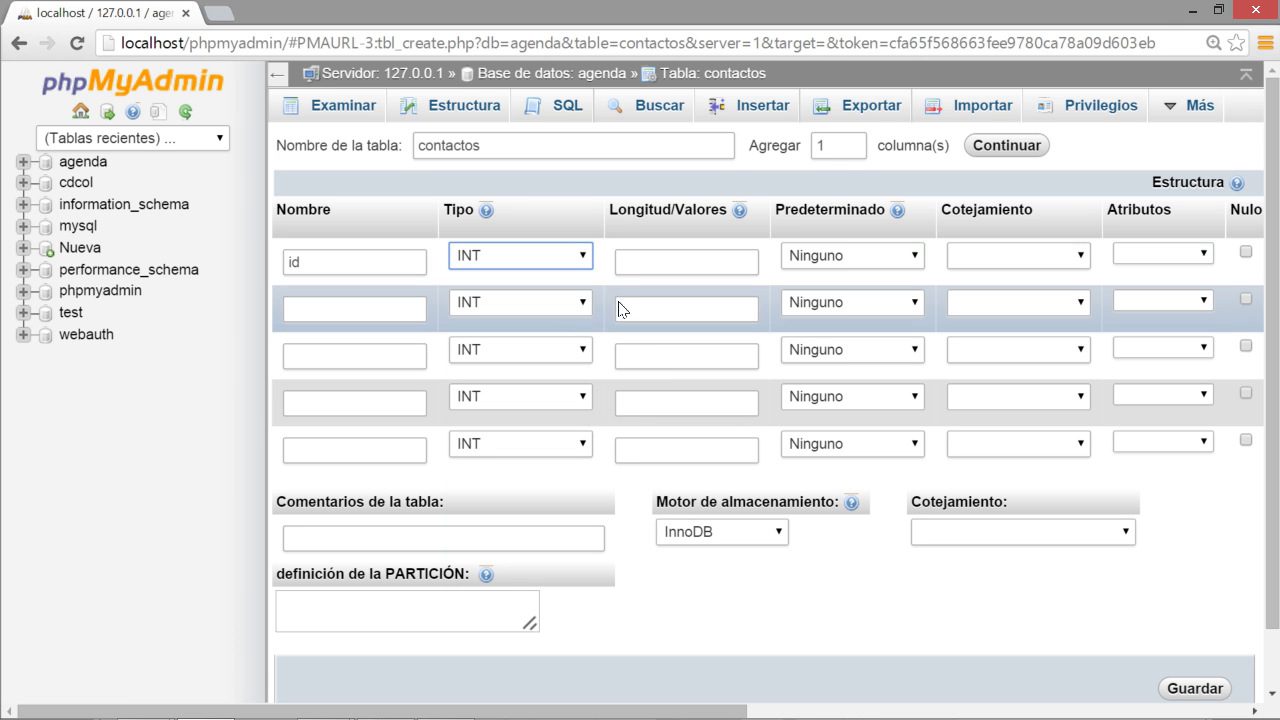
Set the length of the id column to 10
left_click(640, 264)
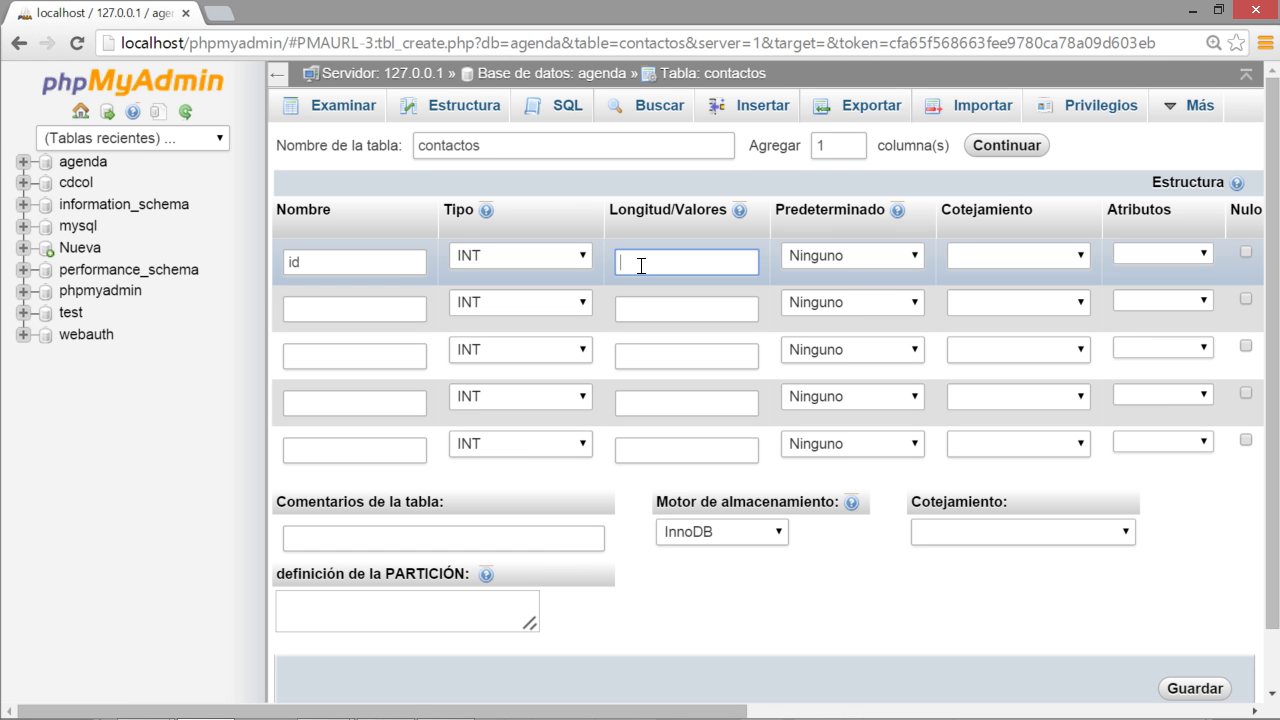
type("255")
double_click(651, 260)
type("10")
double_click(339, 264)
left_click(657, 261)
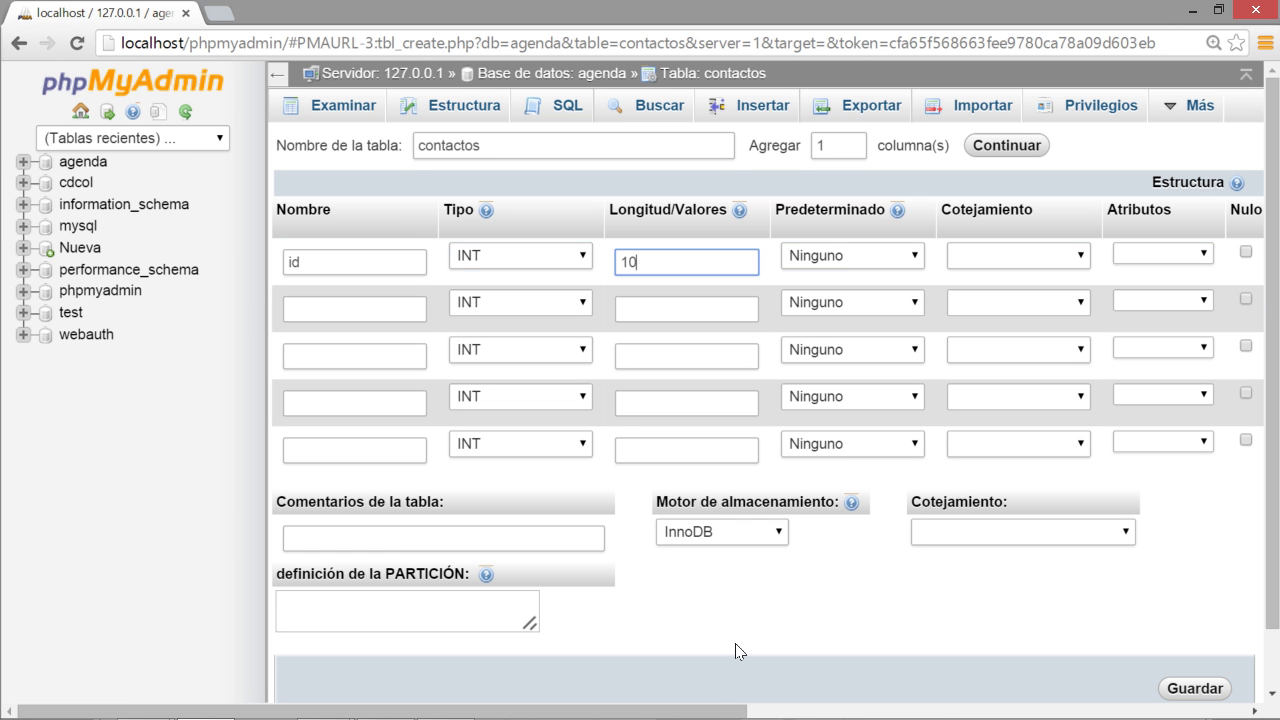
Make the id column the PRIMARY index and enable auto-increment for it
left_click_drag(705, 712, 986, 700)
left_click(879, 254)
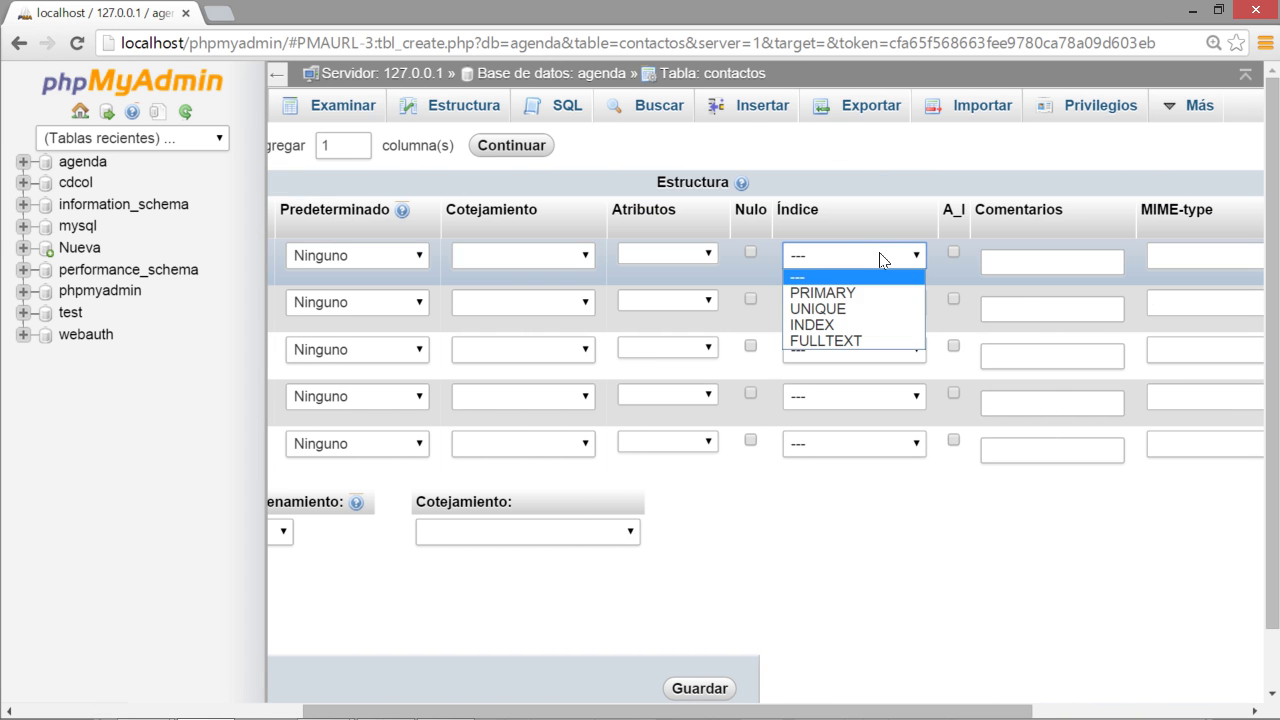
left_click(866, 293)
left_click(953, 252)
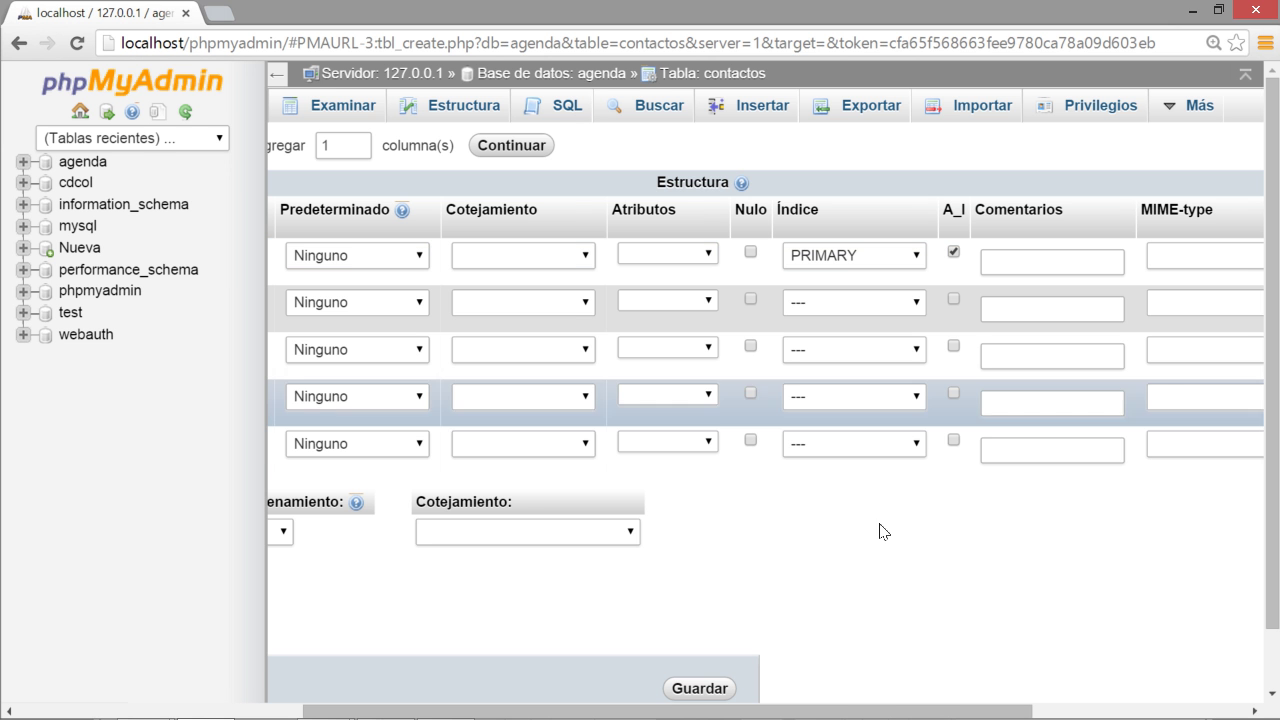
Define the second column as nombre with type VARCHAR and length 255
left_click_drag(842, 712, 556, 712)
left_click(322, 311)
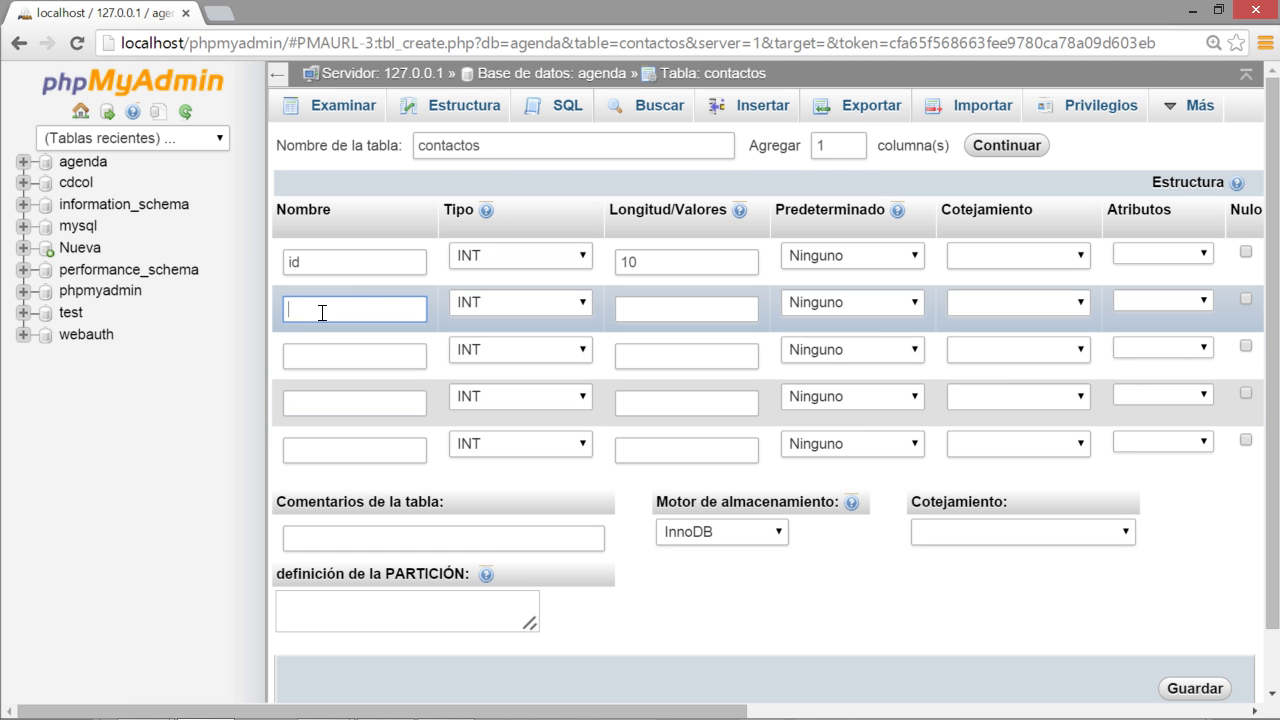
type("nombre")
left_click(532, 314)
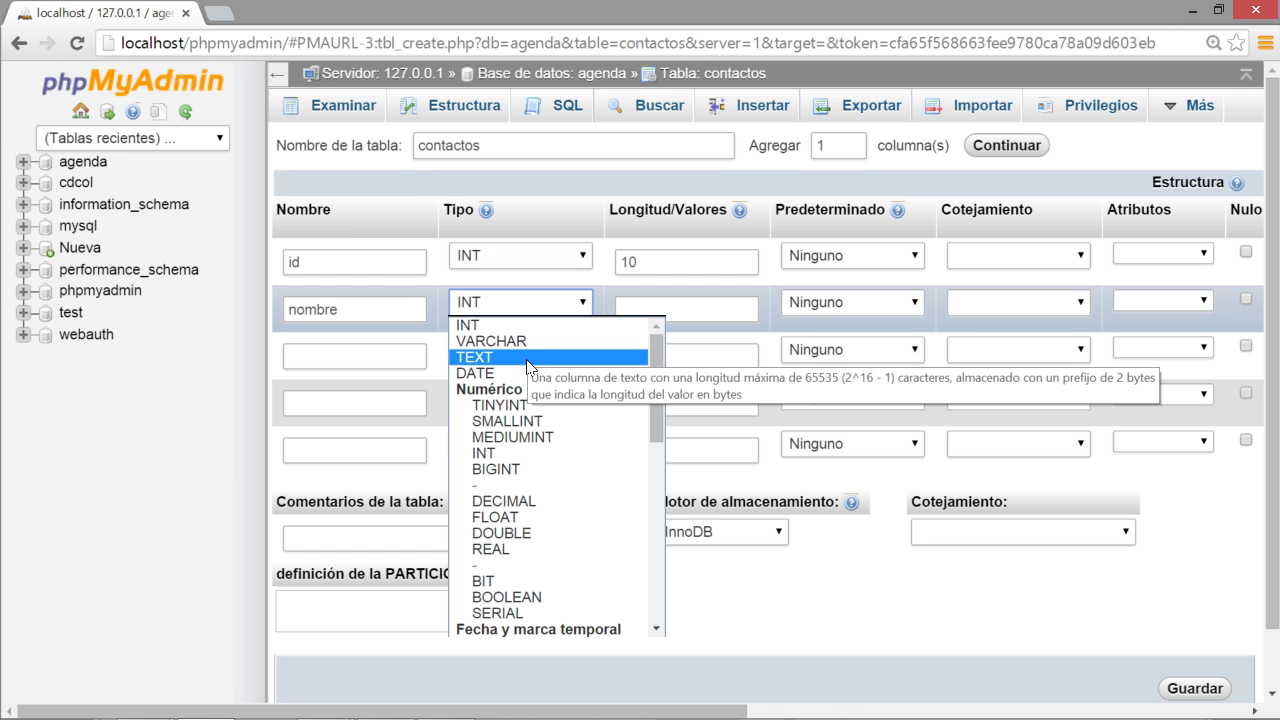
left_click(530, 343)
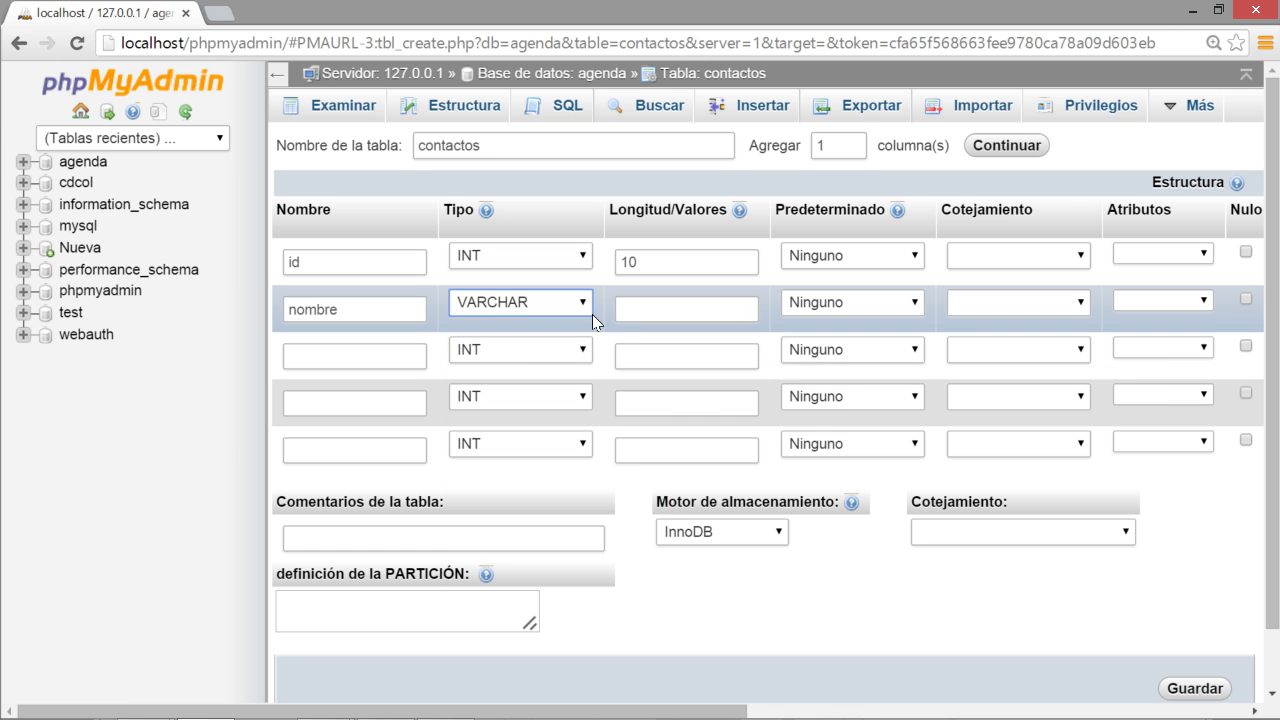
left_click(618, 303)
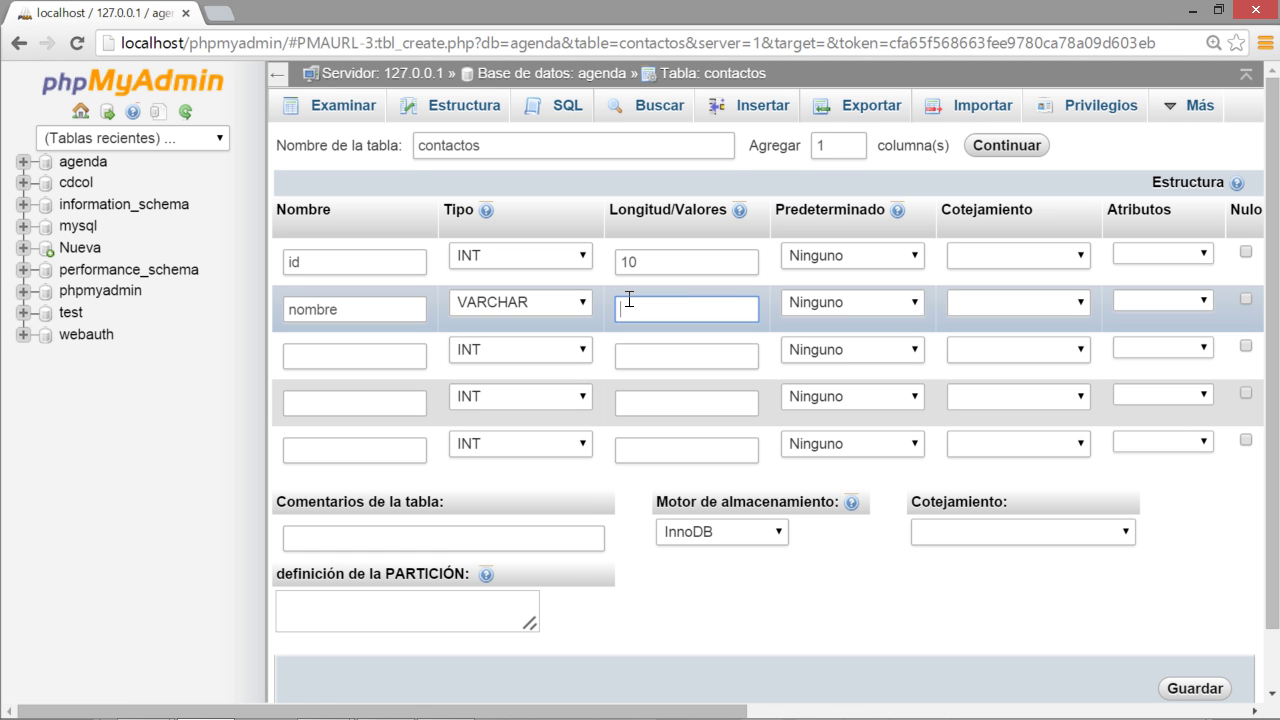
type("255")
Define the third column as apellido1 with type VARCHAR and length 255
left_click(367, 344)
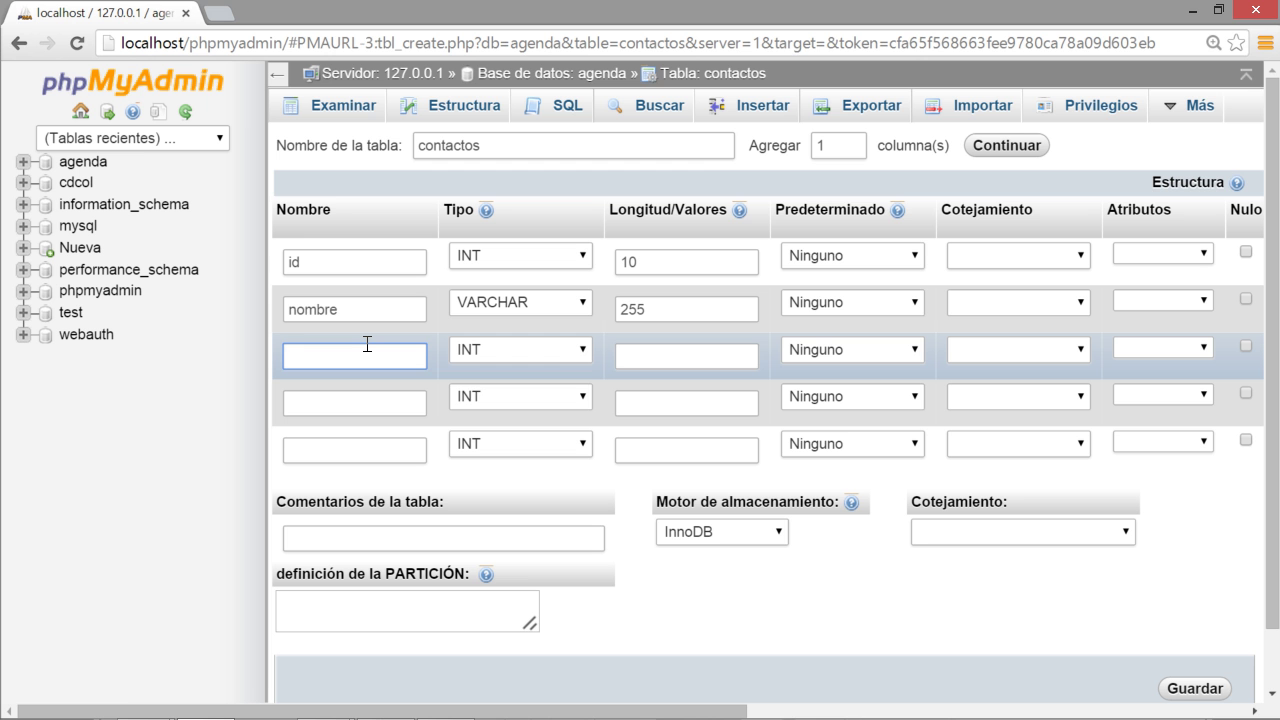
type("aplle")
key("BackSpace")
key("BackSpace")
key("BackSpace")
type("ellido1")
left_click(513, 352)
left_click(514, 383)
left_click(648, 359)
type("2")
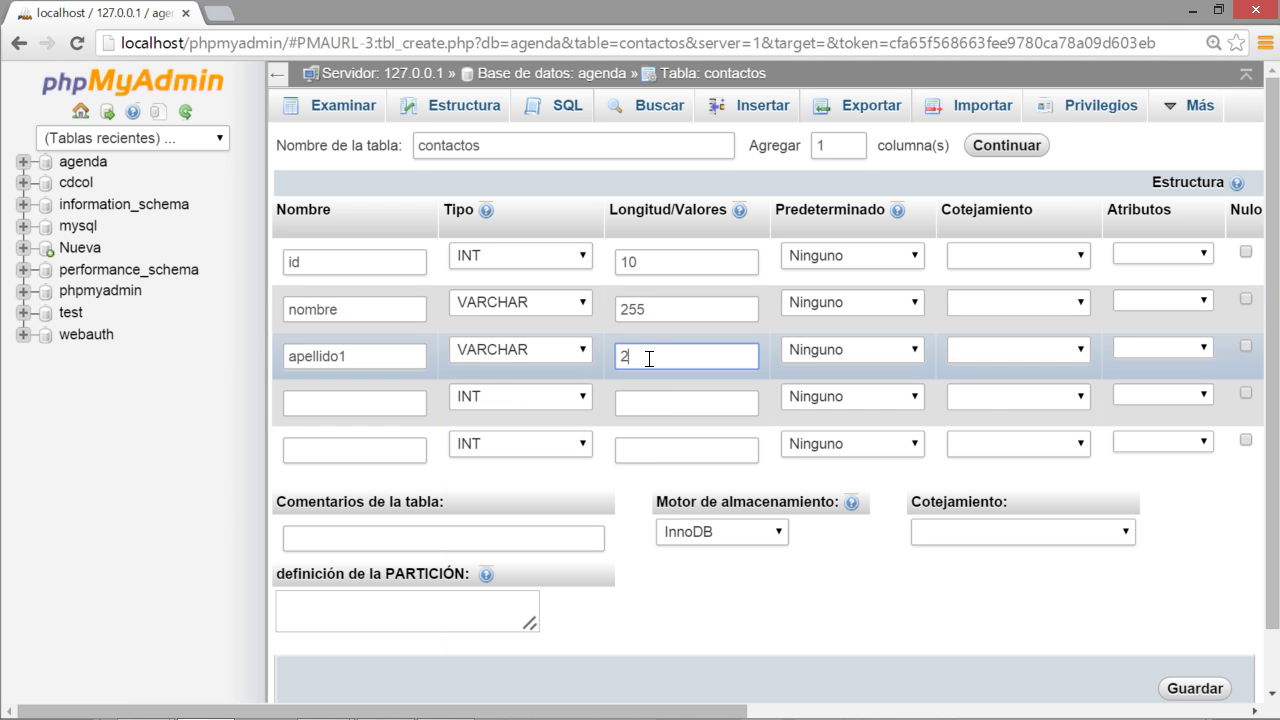
type("55")
Define the fourth column as apellido2 with type VARCHAR and length 255
left_click(380, 400)
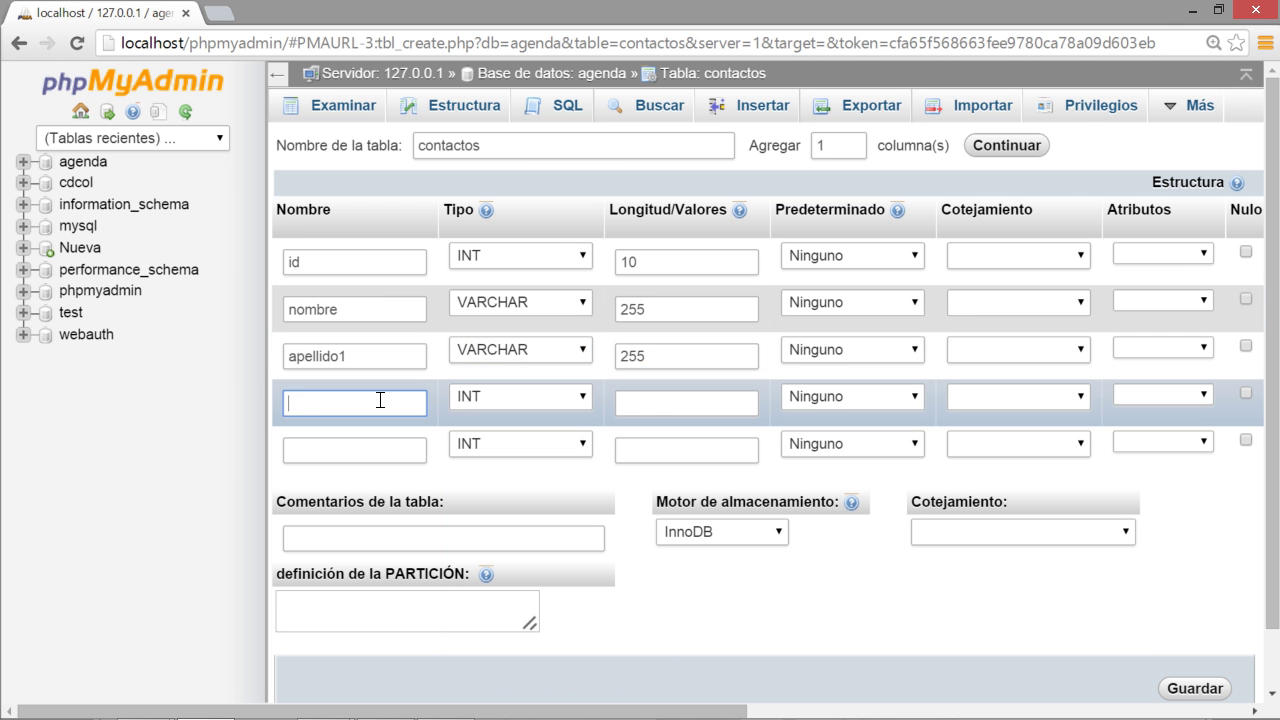
type("apellido2")
left_click(514, 398)
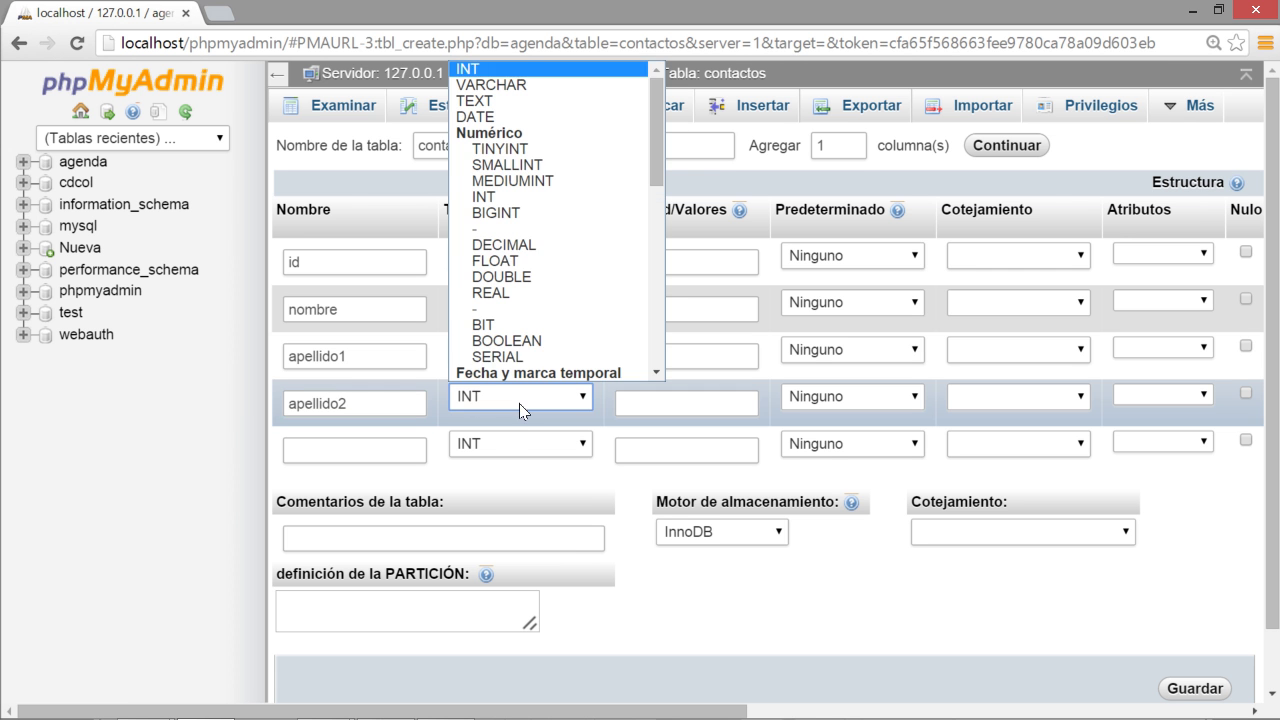
left_click(543, 86)
left_click(654, 402)
type("2")
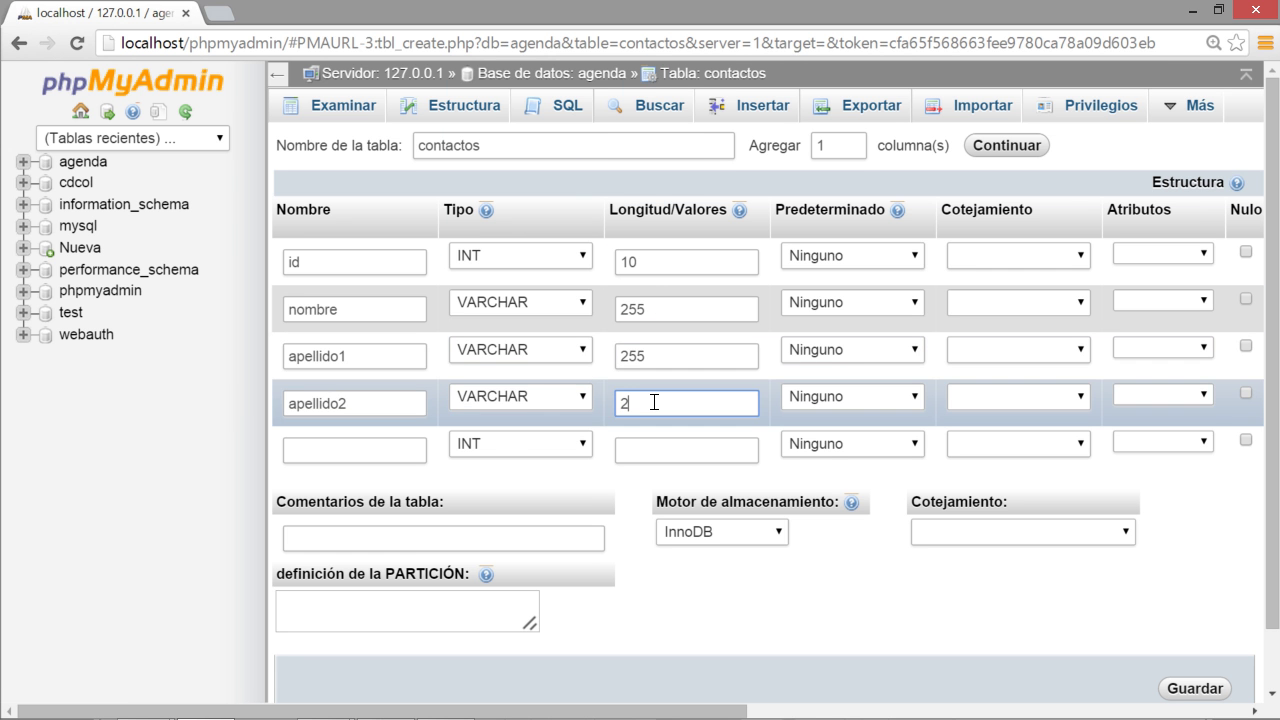
type("55")
left_click(638, 533)
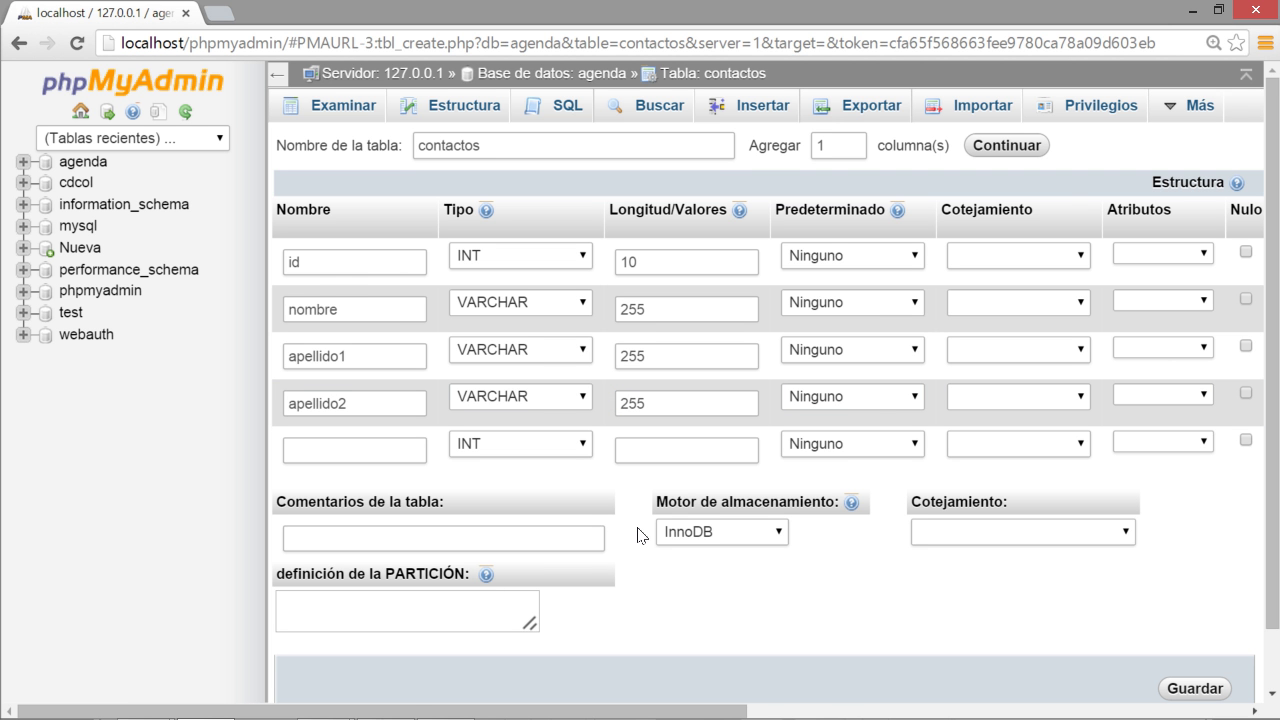